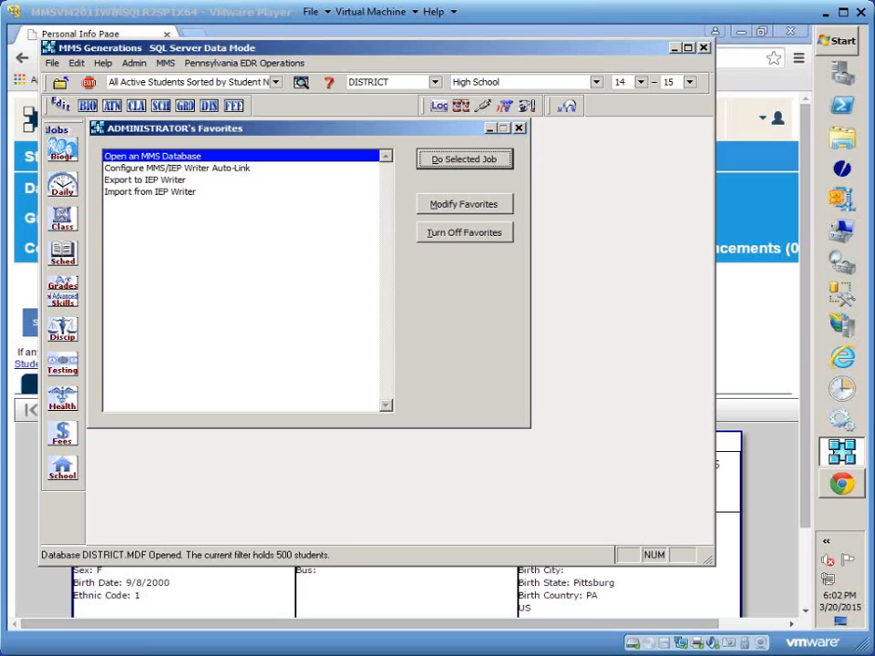
Open the Parent/Student Portal setup from the school management operations and show its Biographical page settings
{"action": "left_click", "coordinate": [61, 479]}
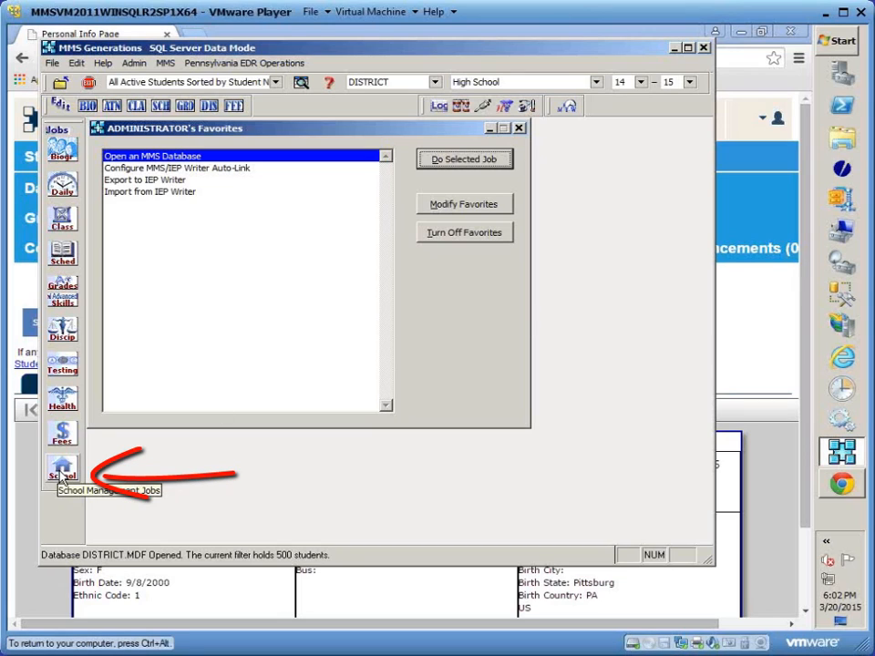
{"action": "left_click", "coordinate": [61, 476]}
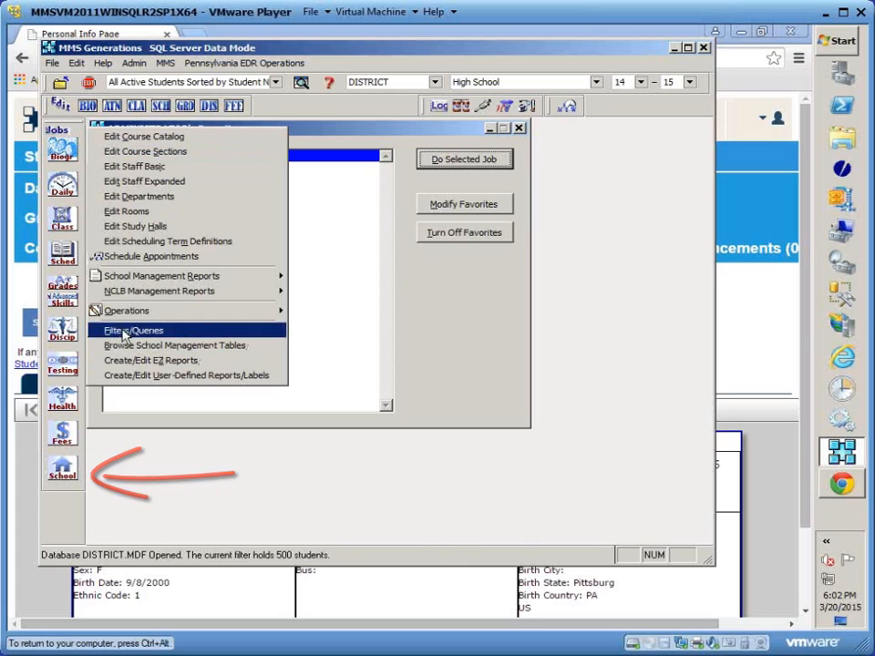
{"action": "mouse_move", "coordinate": [132, 314]}
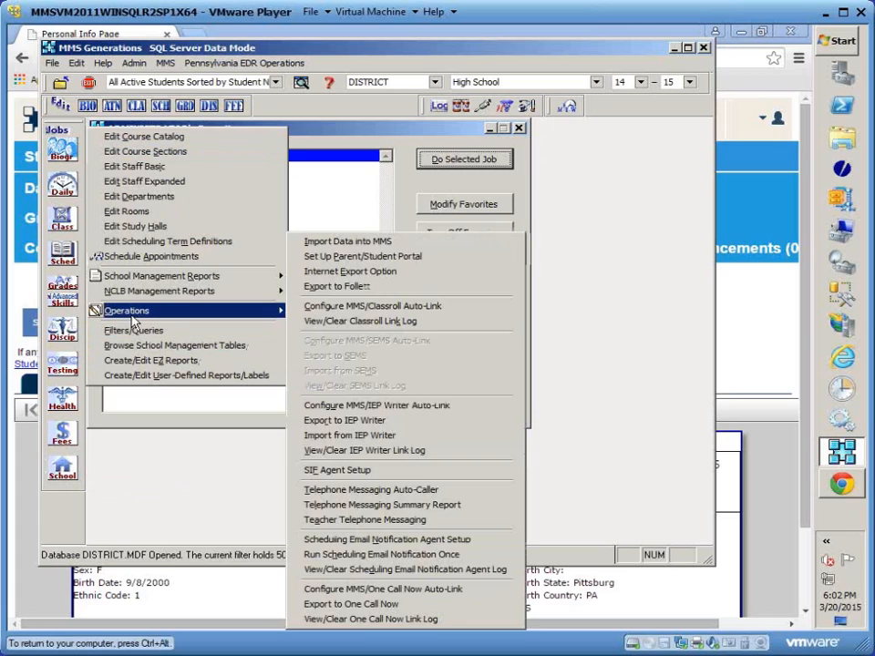
{"action": "left_click", "coordinate": [361, 259]}
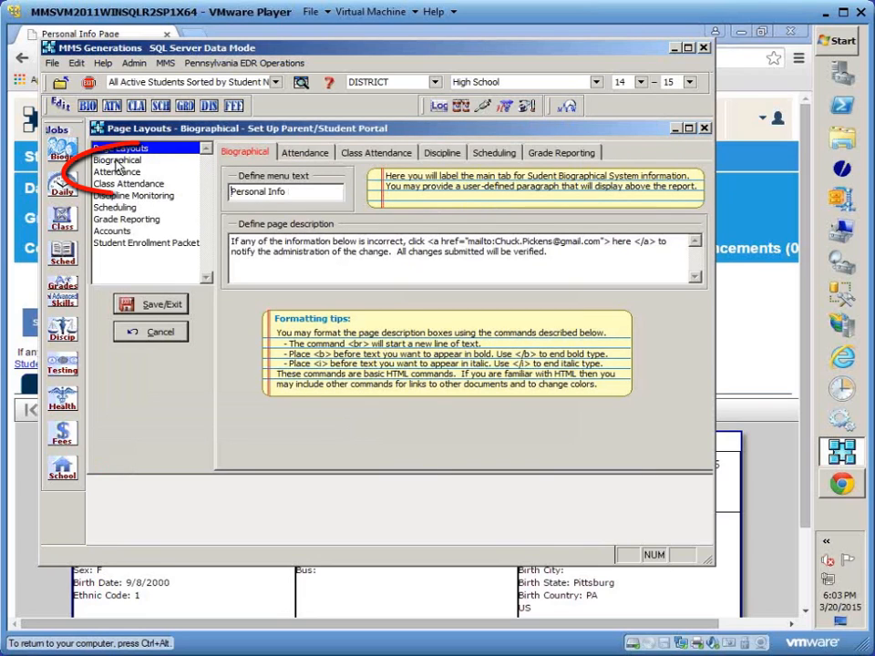
{"action": "left_click", "coordinate": [116, 162]}
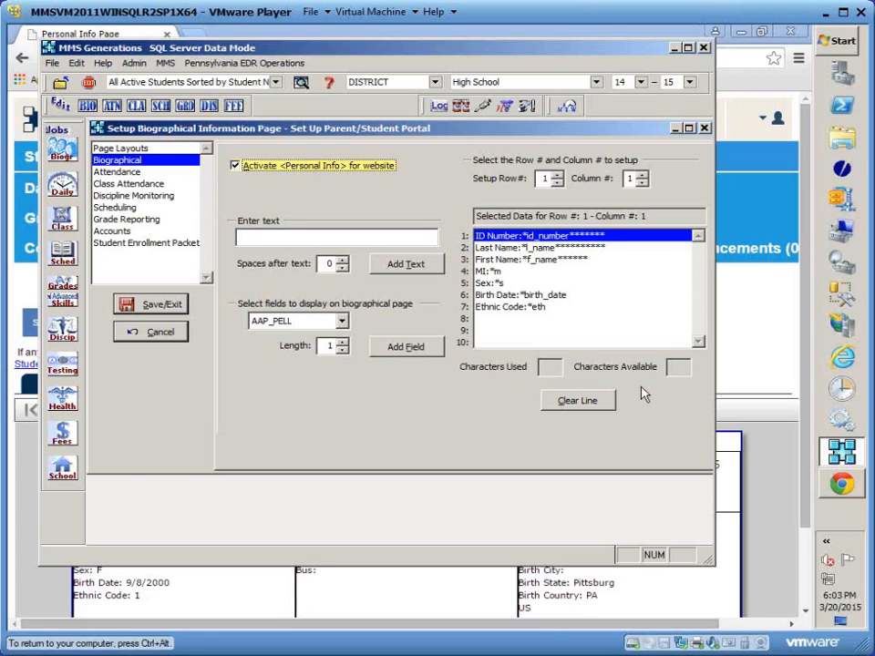
Switch to Chrome to examine the student's Personal Info report and its continuation page, and return to the MMS Generations biographical setup
{"action": "left_click", "coordinate": [671, 48]}
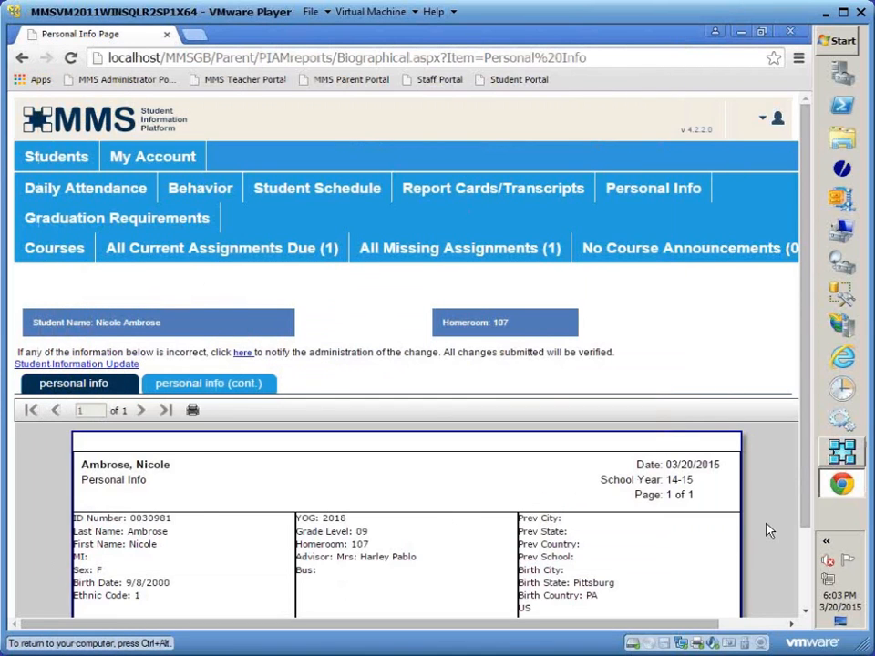
{"action": "left_click_drag", "start_coordinate": [806, 508], "coordinate": [824, 629]}
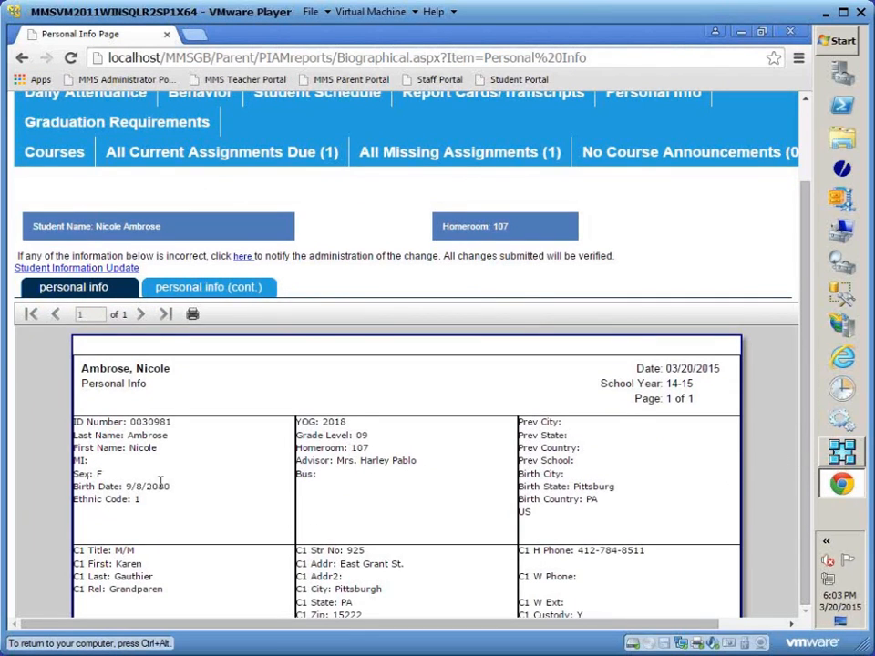
{"action": "scroll", "coordinate": [776, 483], "scroll_direction": "down", "scroll_amount": 3}
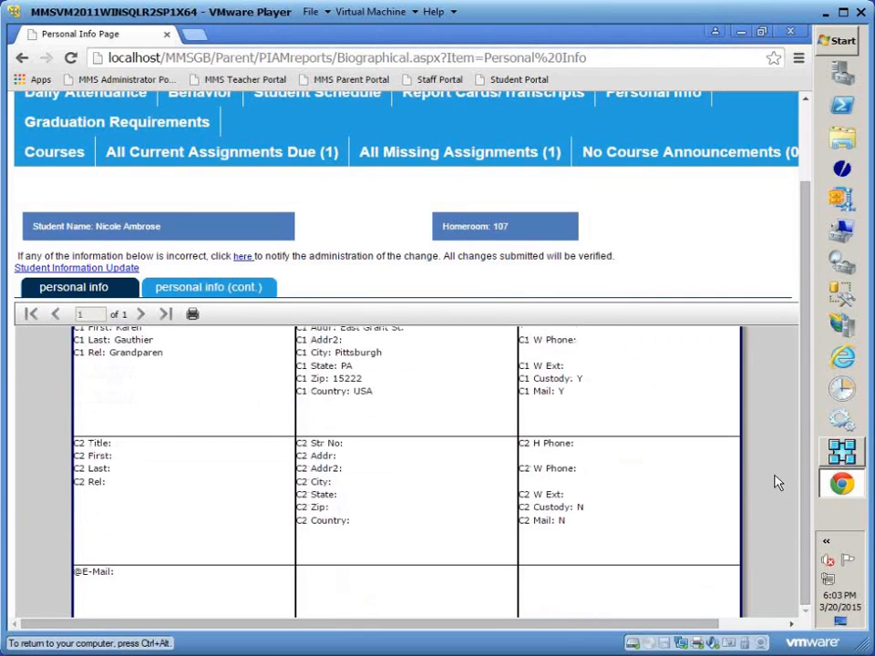
{"action": "scroll", "coordinate": [776, 483], "scroll_direction": "down", "scroll_amount": 1}
{"action": "scroll", "coordinate": [607, 504], "scroll_direction": "up", "scroll_amount": 4}
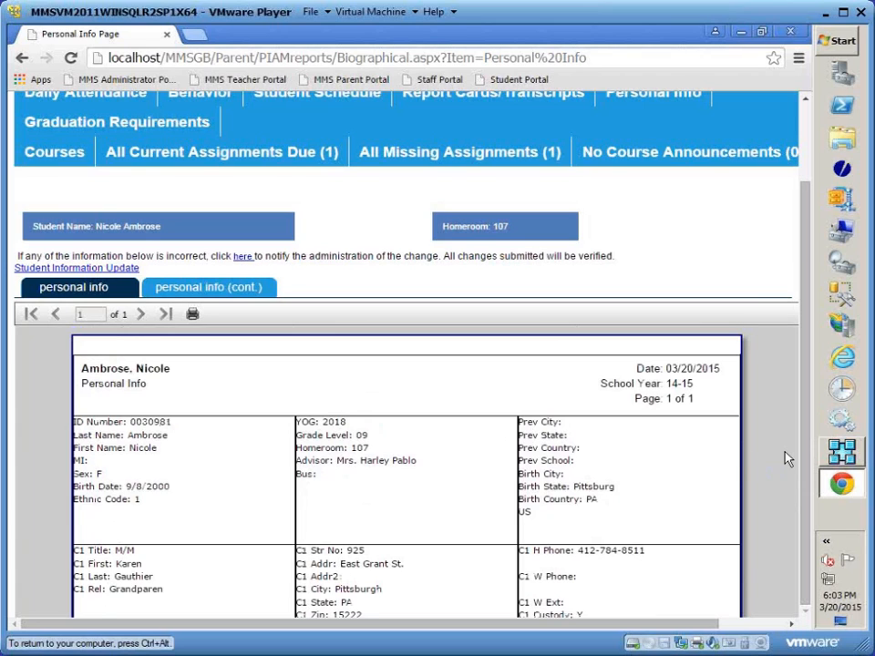
{"action": "scroll", "coordinate": [787, 459], "scroll_direction": "down", "scroll_amount": 4}
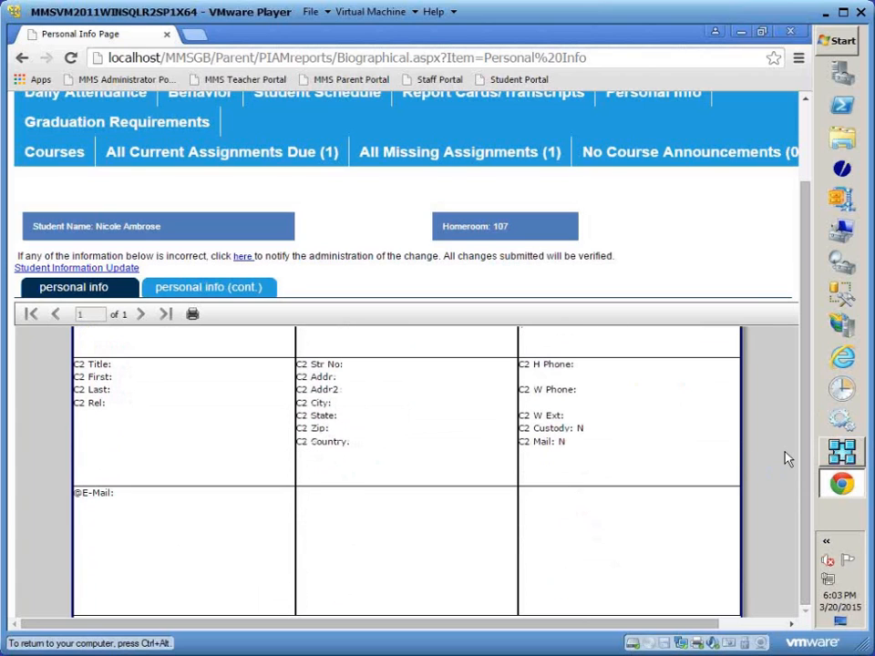
{"action": "left_click", "coordinate": [179, 290]}
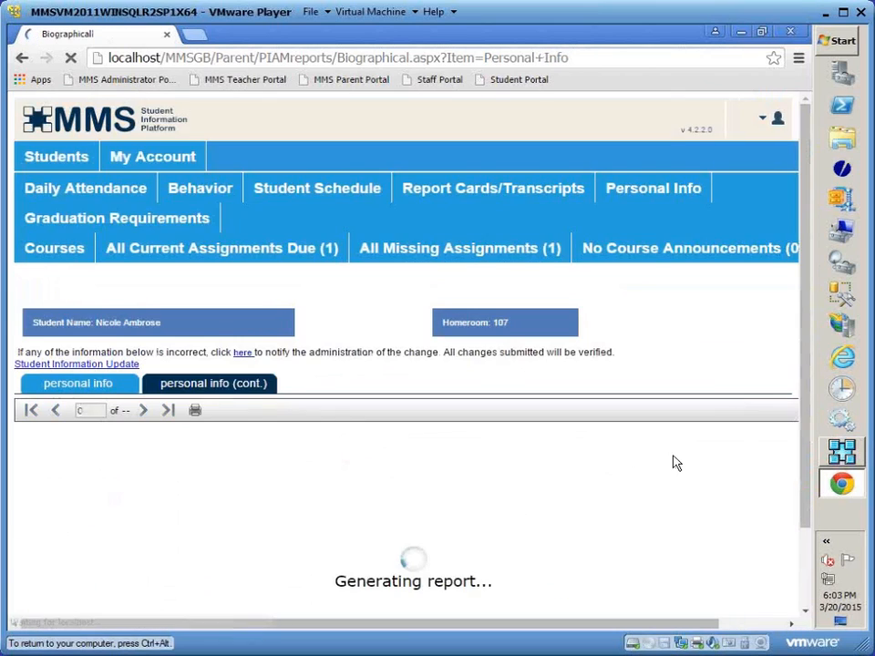
{"action": "scroll", "coordinate": [724, 486], "scroll_direction": "down", "scroll_amount": 3}
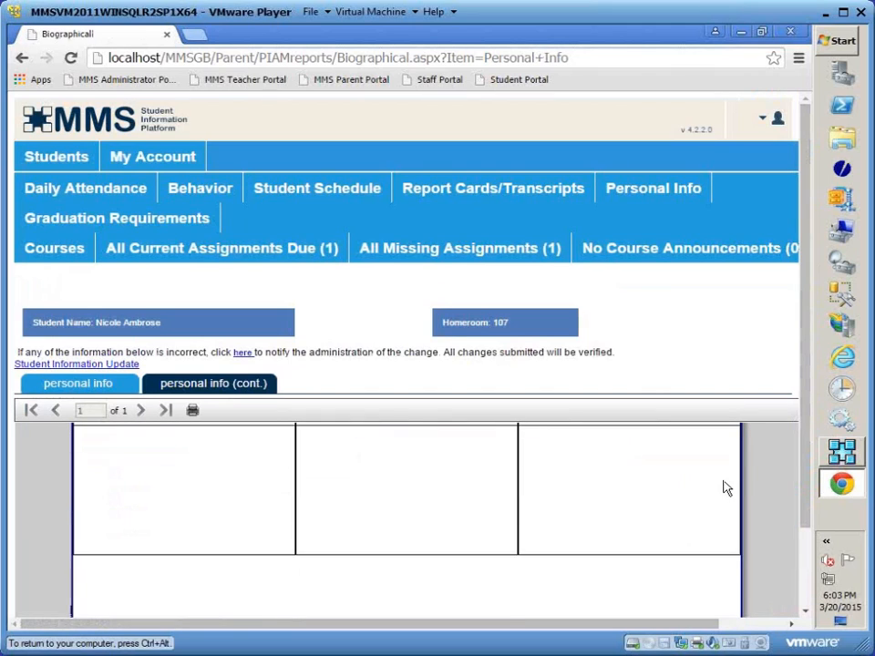
{"action": "scroll", "coordinate": [724, 487], "scroll_direction": "up", "scroll_amount": 3}
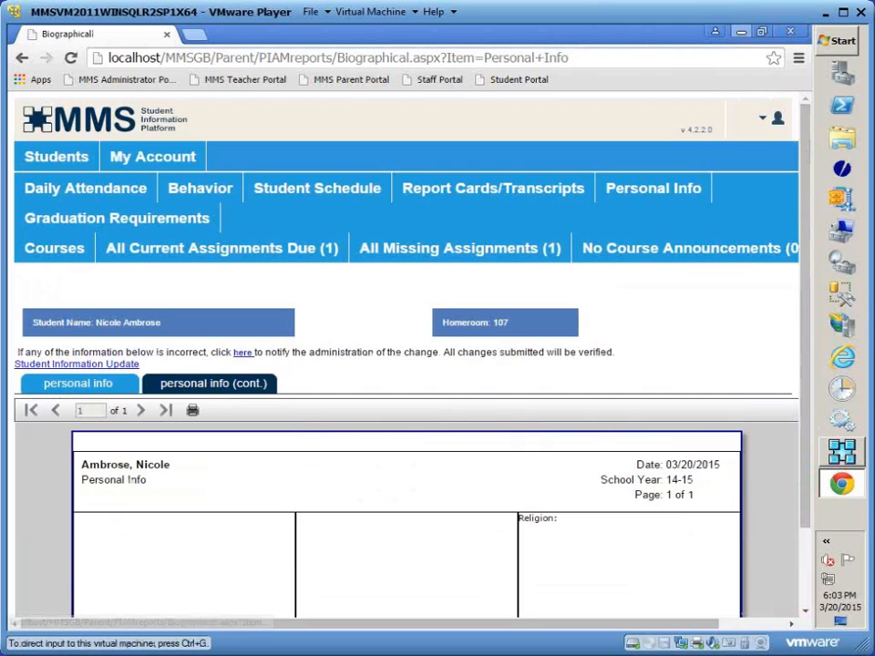
{"action": "left_click", "coordinate": [740, 32]}
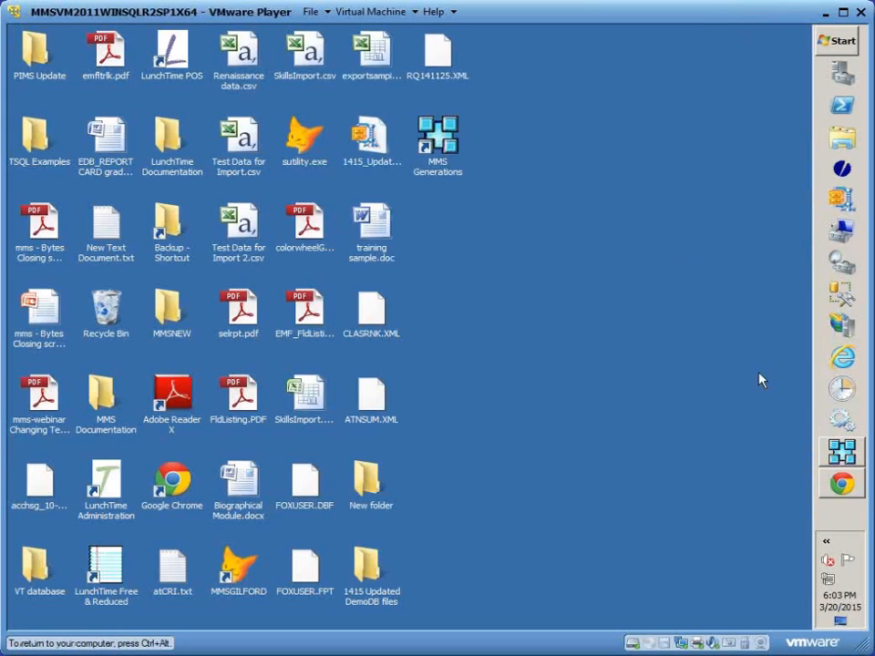
{"action": "left_click", "coordinate": [842, 451]}
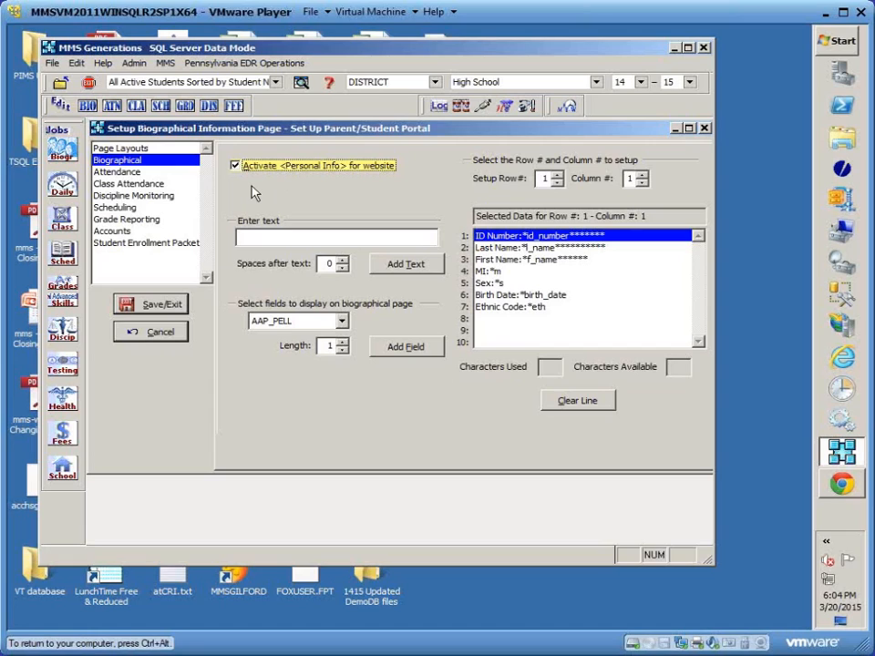
Clear the Sex entry on line 5 of row 1, column 1
{"action": "left_click", "coordinate": [486, 320]}
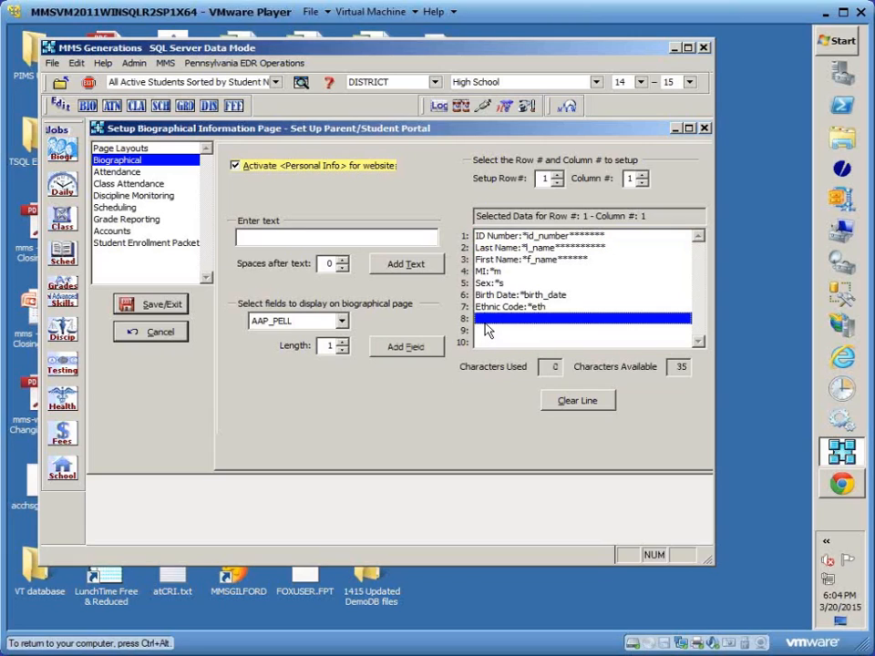
{"action": "left_click", "coordinate": [331, 238]}
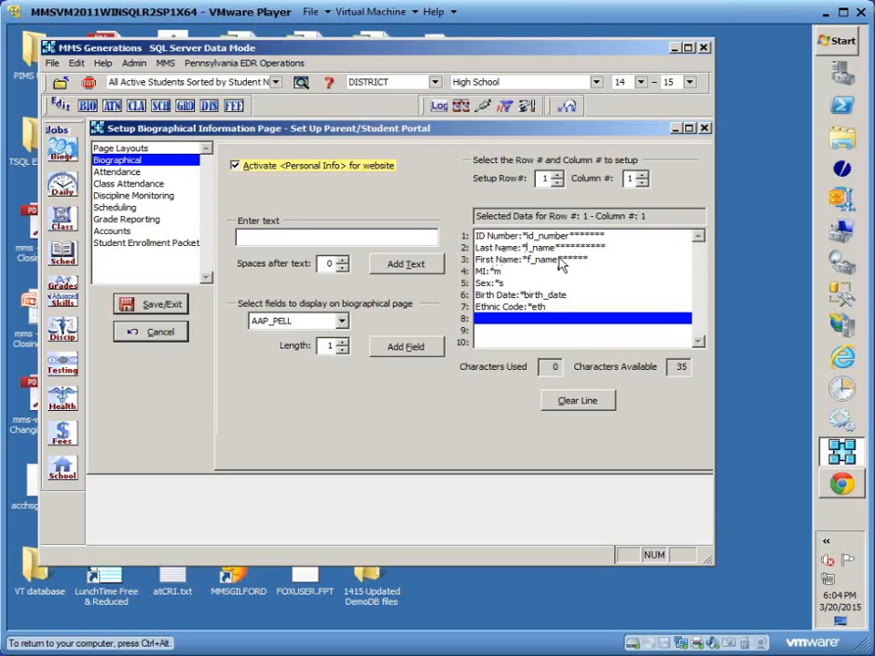
{"action": "left_click", "coordinate": [512, 283]}
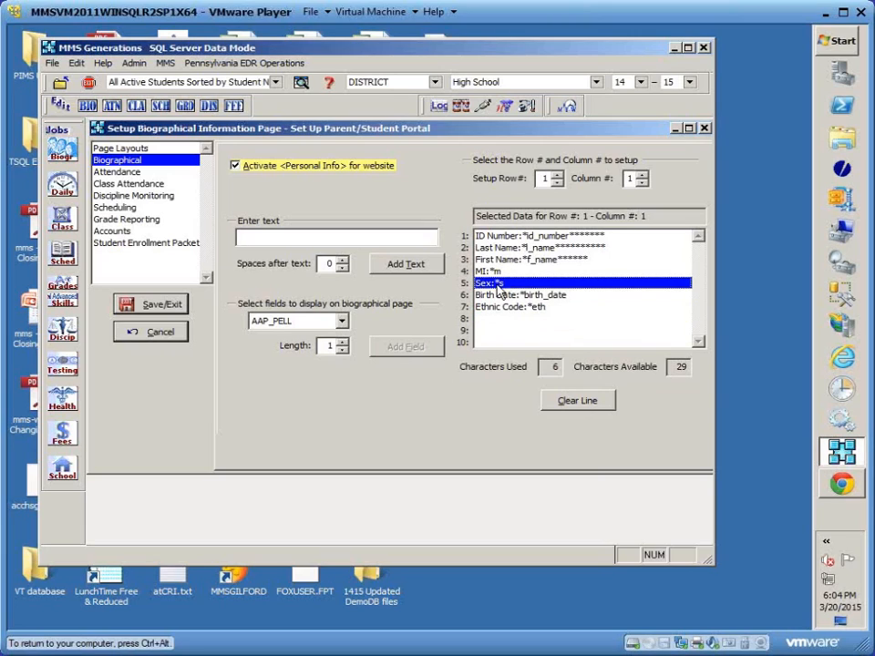
{"action": "left_click", "coordinate": [577, 408]}
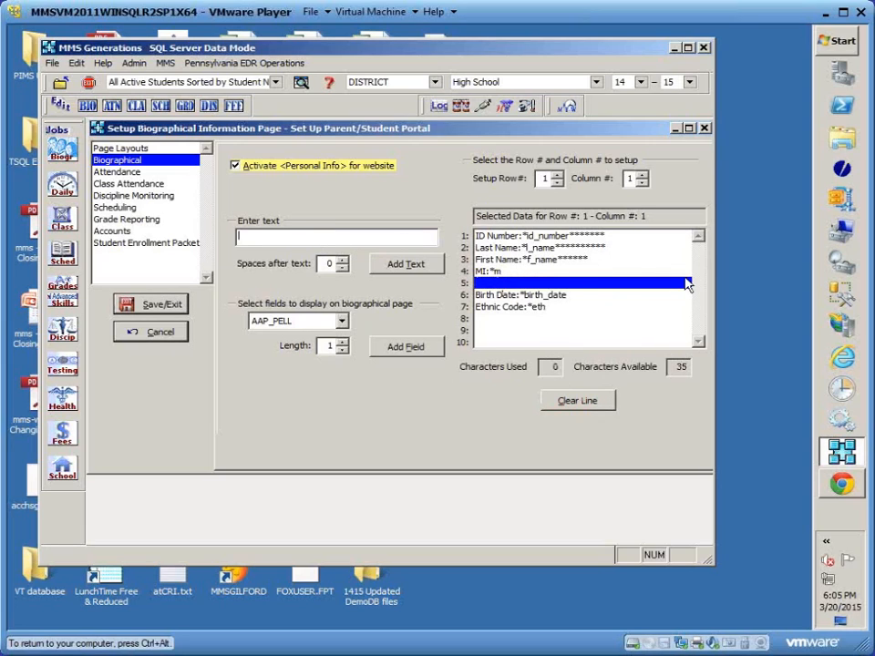
Add the label "Gender:" followed by 2 spaces to the cleared line 5
{"action": "type", "text": "Gender:"}
{"action": "left_click", "coordinate": [342, 260]}
{"action": "left_click", "coordinate": [343, 261]}
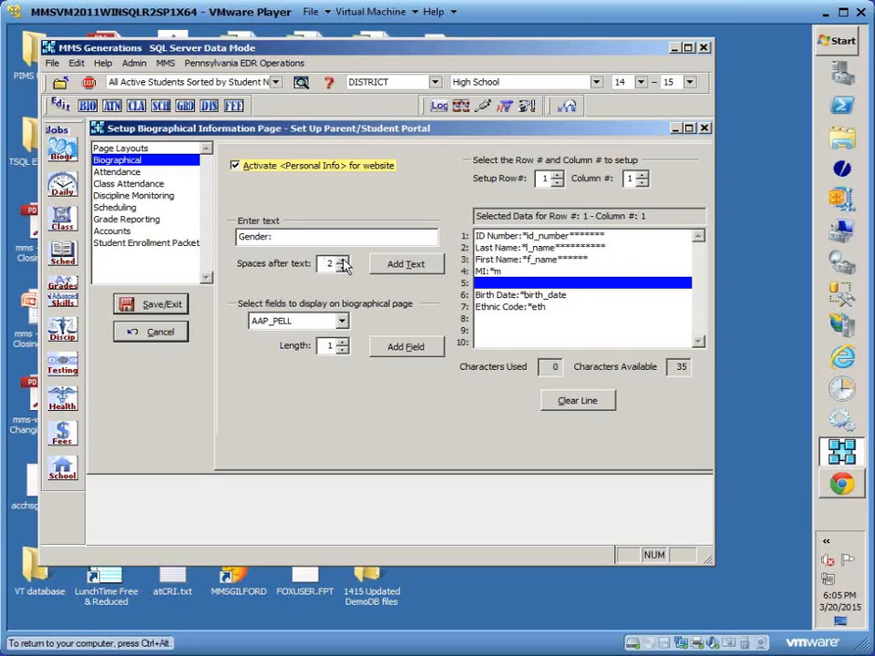
{"action": "left_click", "coordinate": [407, 264]}
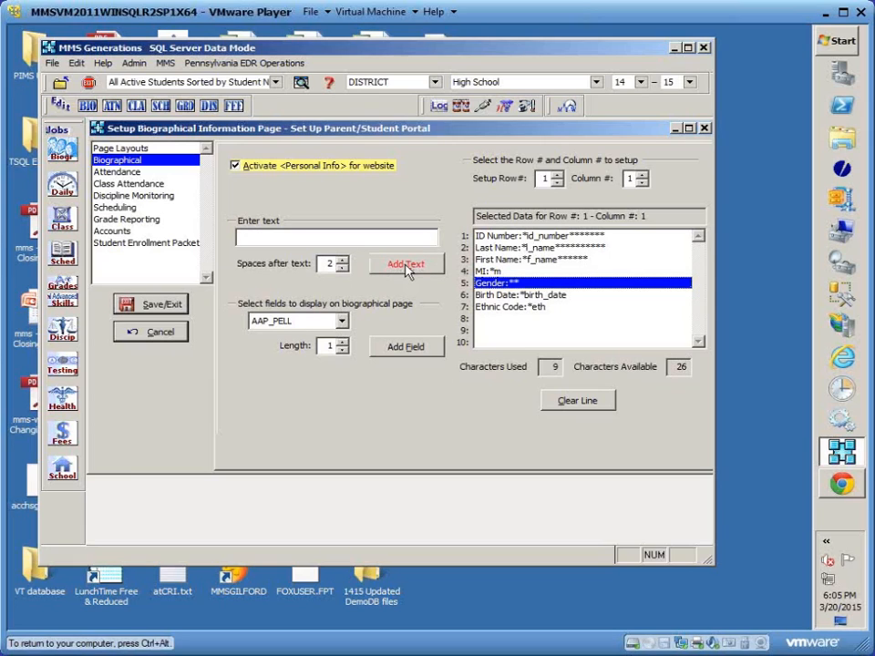
Add the SEX field after the Gender label on line 5
{"action": "left_click", "coordinate": [342, 322]}
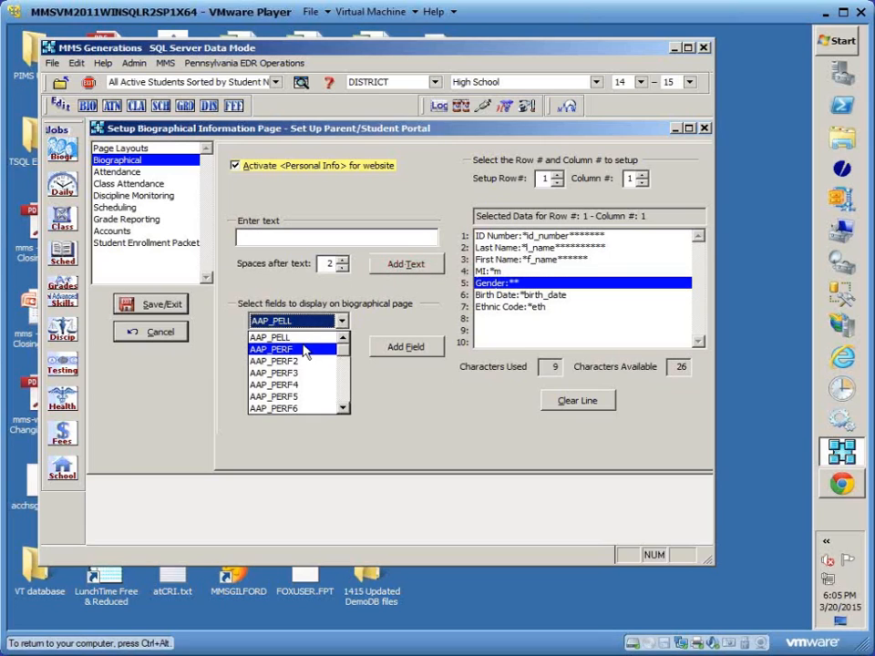
{"action": "type", "text": "se"}
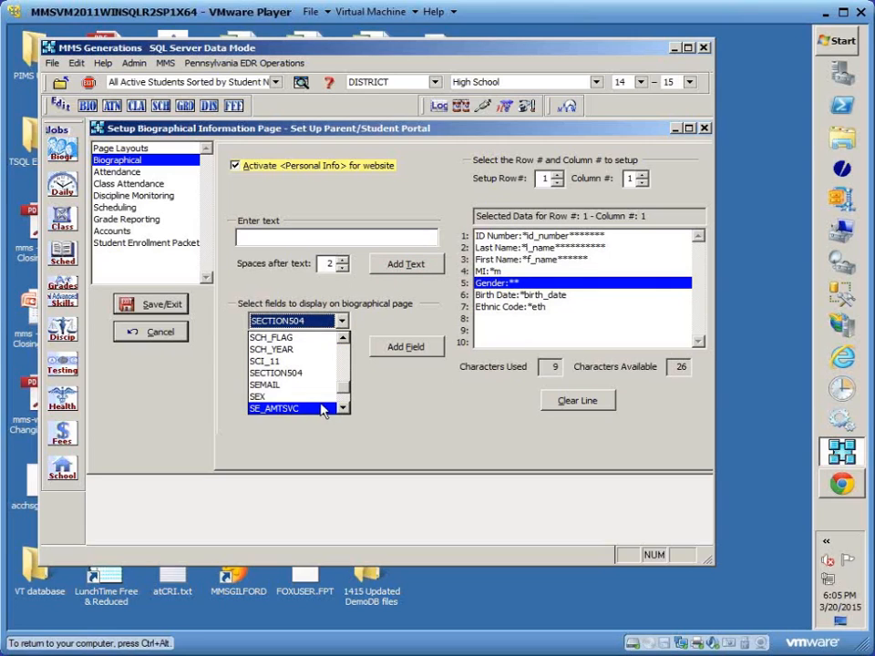
{"action": "left_click", "coordinate": [276, 398]}
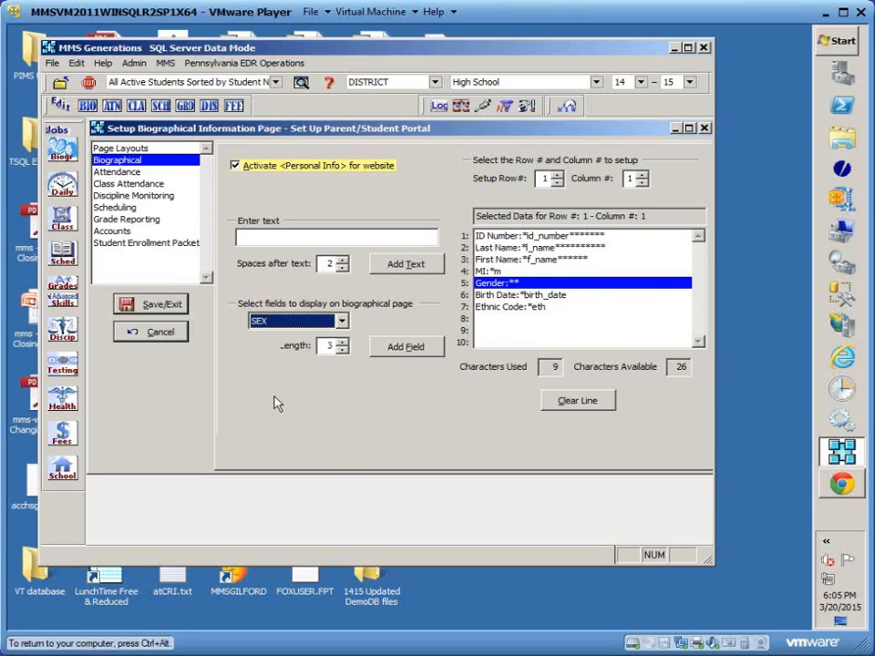
{"action": "left_click", "coordinate": [406, 347]}
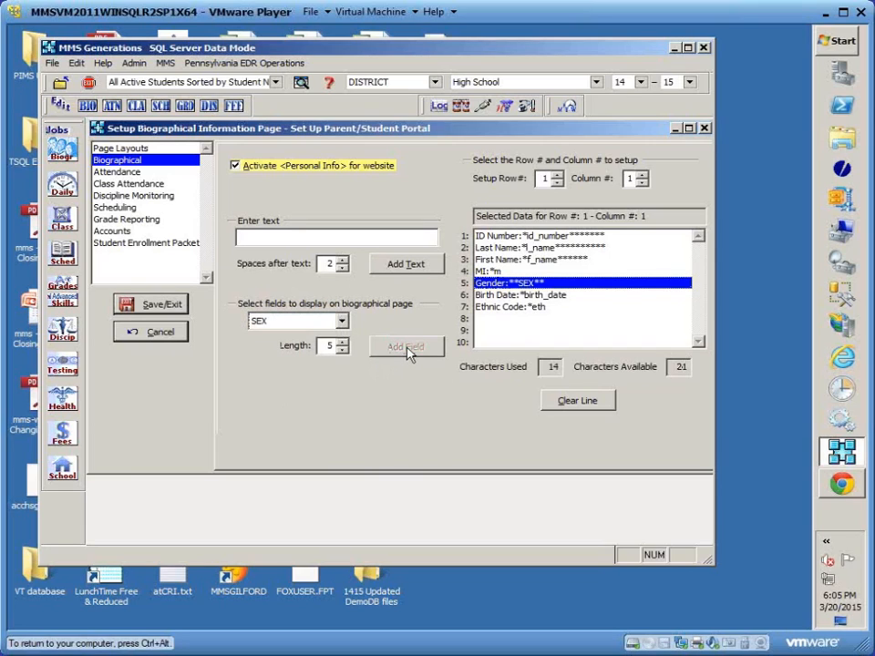
Add the label "Parent Last name:" to line 9, keeping 2 spaces after the text
{"action": "left_click", "coordinate": [487, 334]}
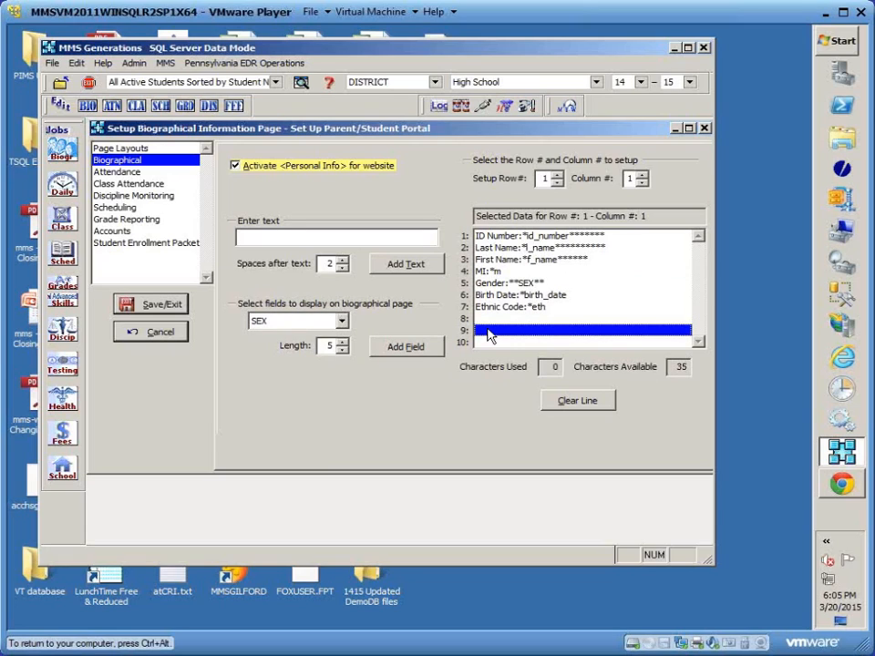
{"action": "left_click", "coordinate": [329, 238]}
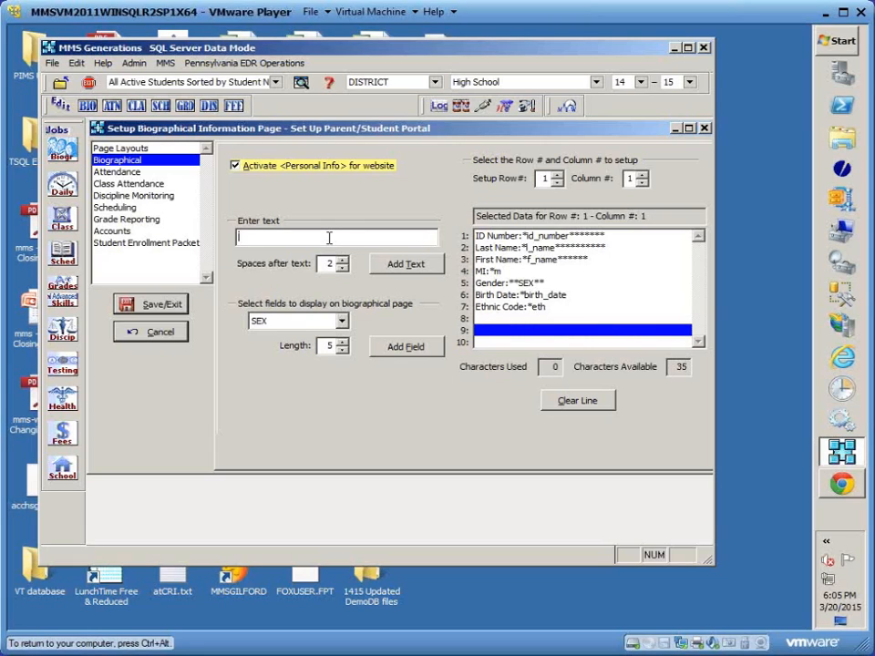
{"action": "type", "text": "Parent Last name:"}
{"action": "left_click", "coordinate": [406, 265]}
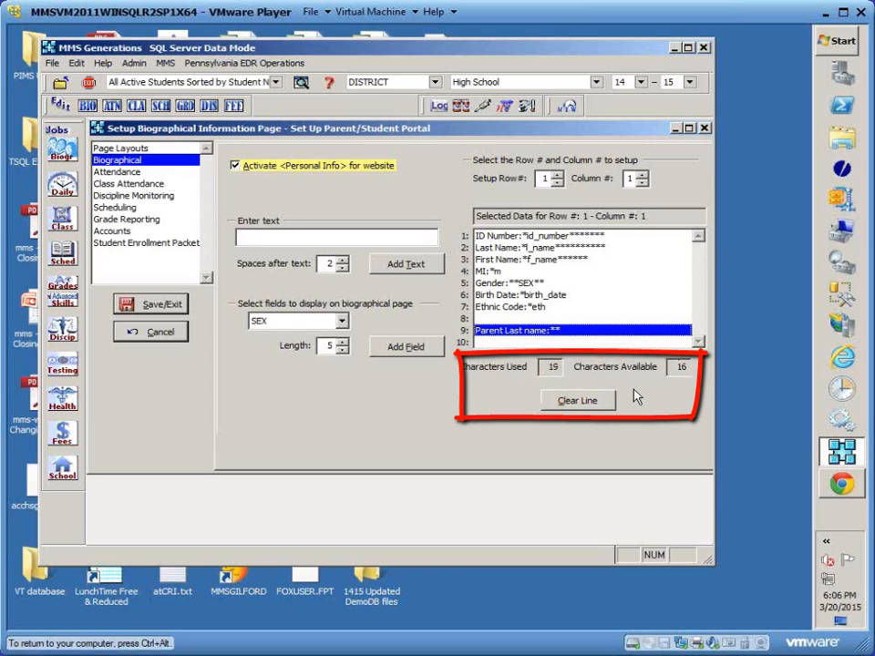
Try to add the CLAST field for the Primary Parent contact after the Parent Last name label on line 9
{"action": "left_click", "coordinate": [342, 322]}
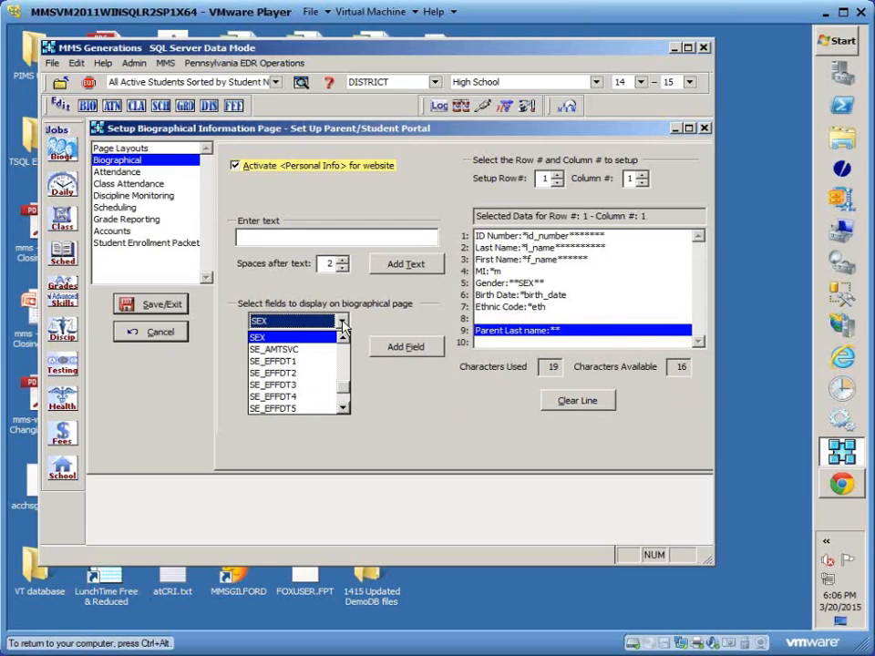
{"action": "type", "text": "cl"}
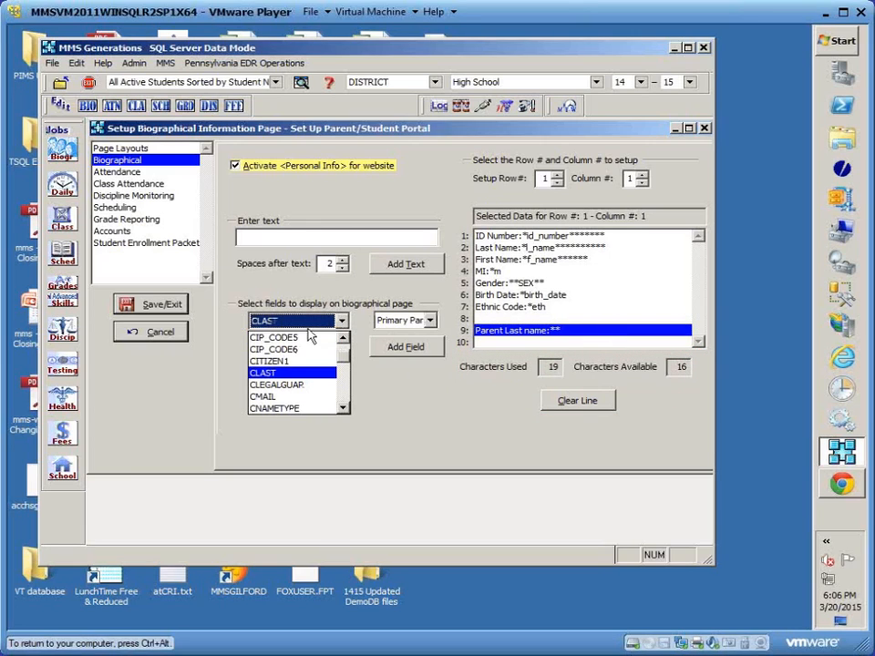
{"action": "left_click", "coordinate": [264, 373]}
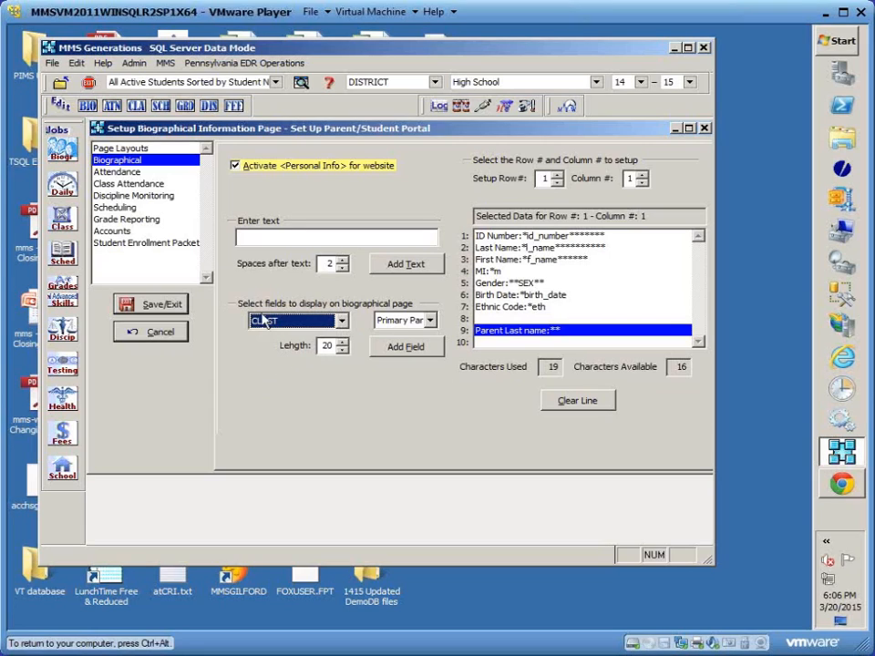
{"action": "left_click", "coordinate": [430, 321]}
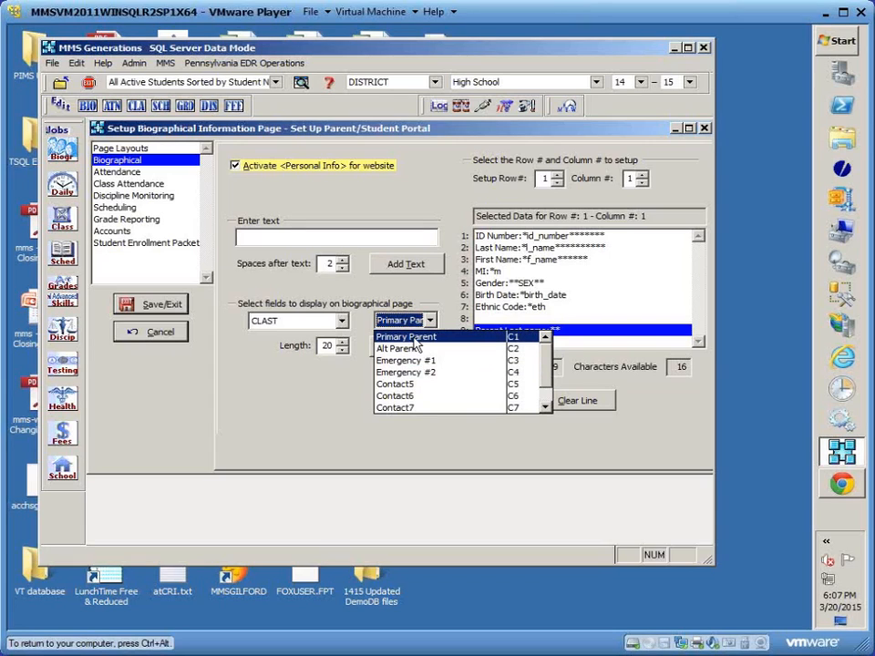
{"action": "left_click", "coordinate": [414, 343]}
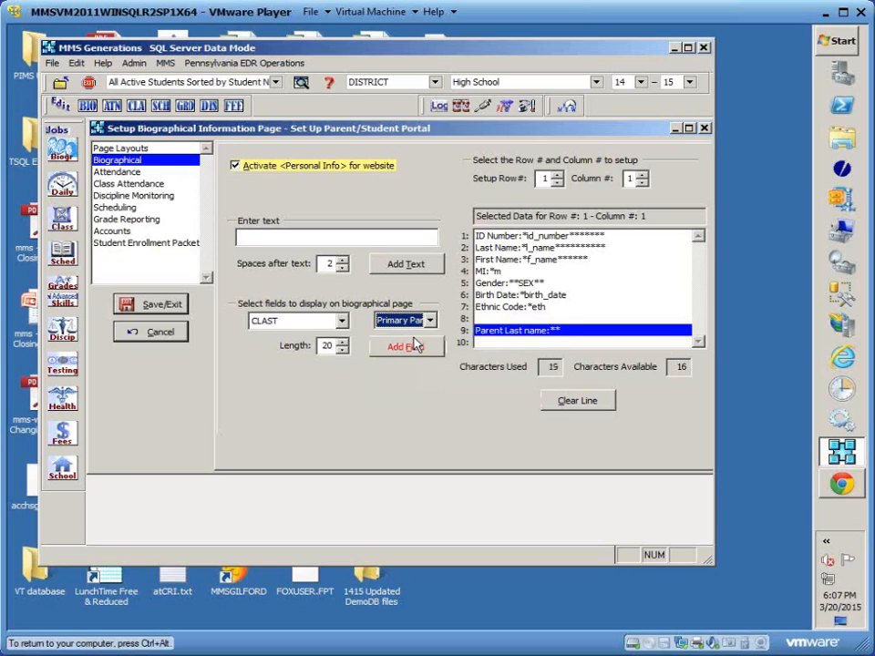
{"action": "left_click", "coordinate": [403, 347]}
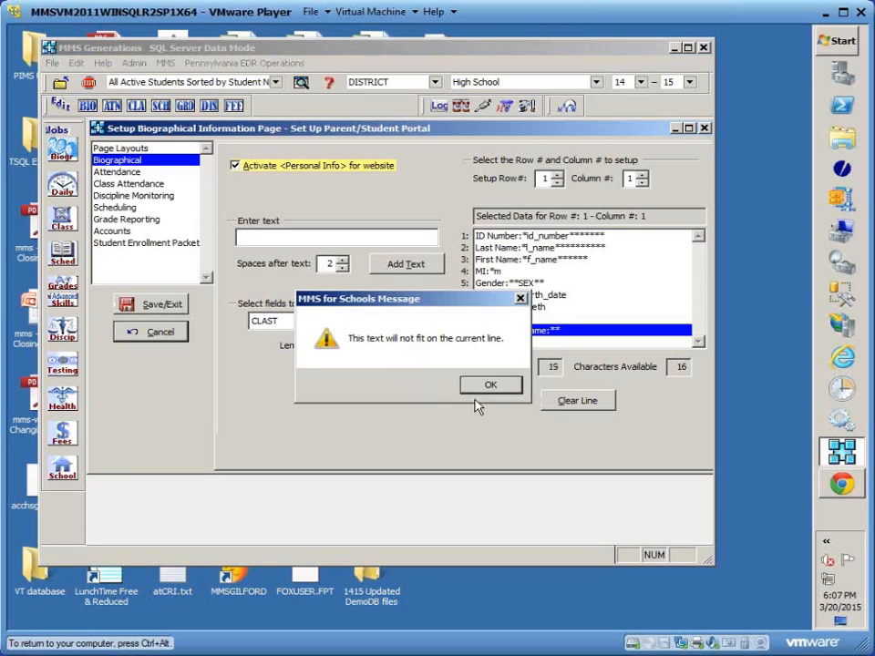
{"action": "left_click", "coordinate": [492, 388]}
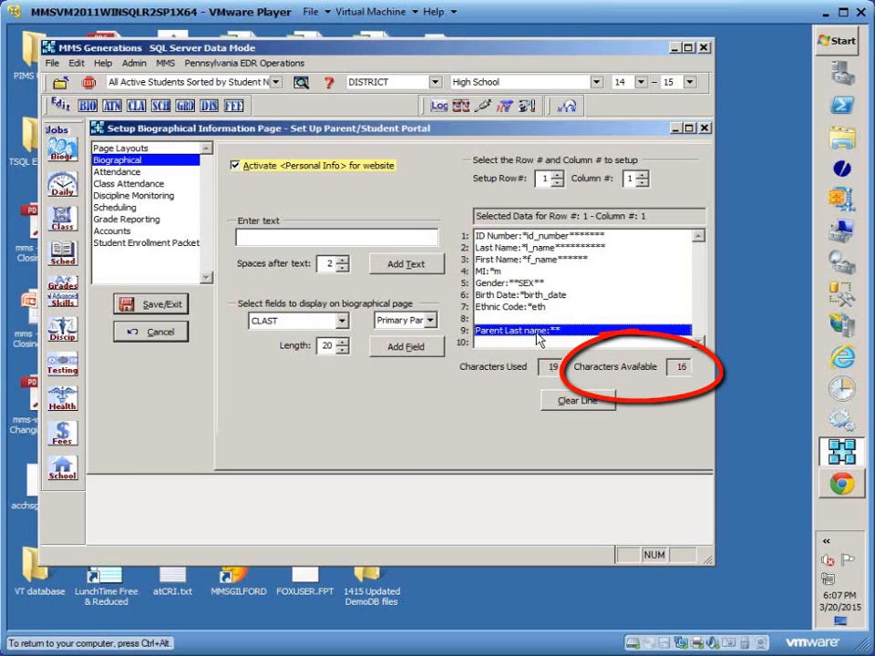
Replace line 9 with the label "Parent Name:", 1 space after the text, and the Primary Parent CLAST field at length 20
{"action": "left_click", "coordinate": [583, 401]}
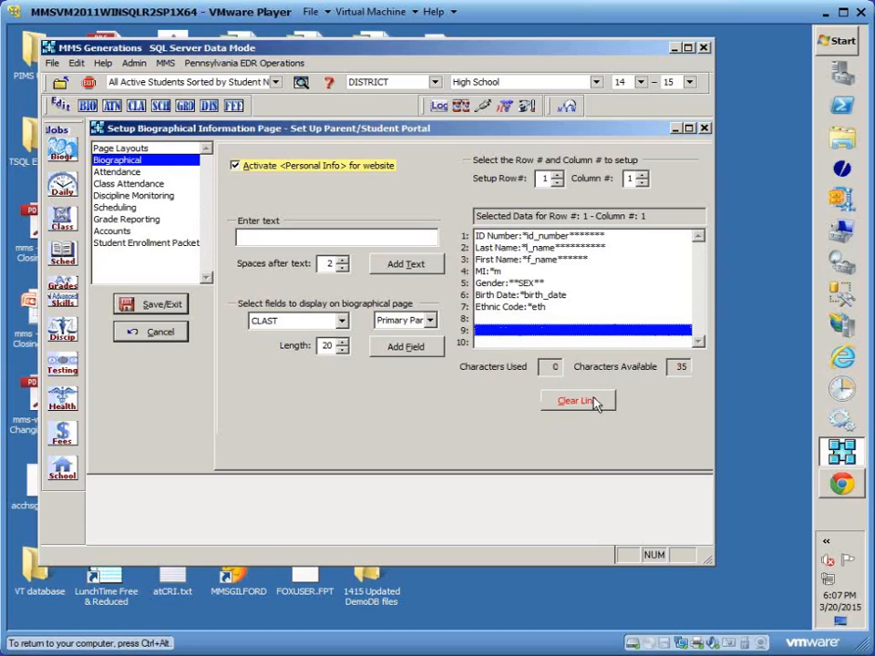
{"action": "left_click", "coordinate": [312, 234]}
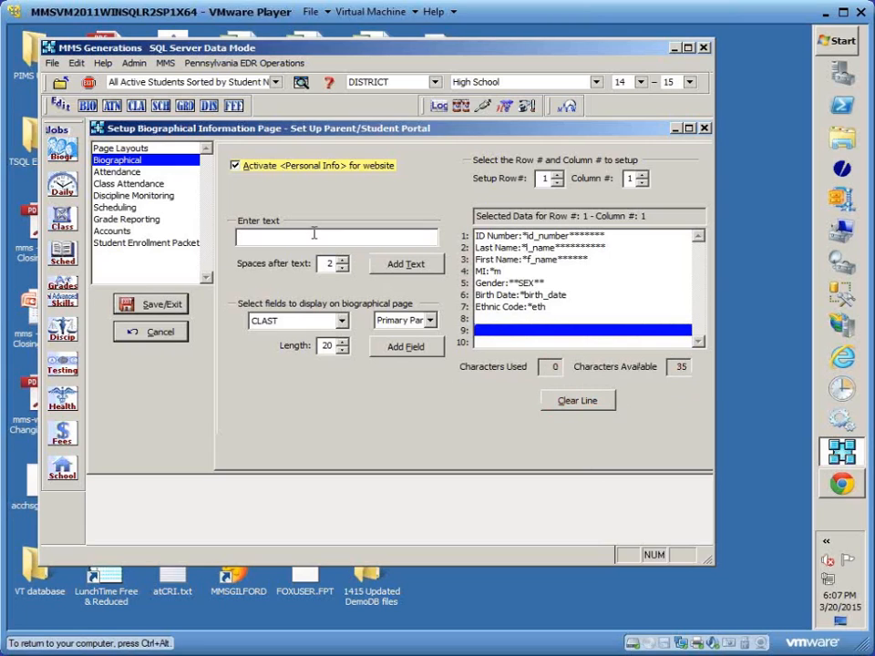
{"action": "type", "text": "Parent Nmaes"}
{"action": "key", "text": "BackSpace"}
{"action": "key", "text": "BackSpace"}
{"action": "key", "text": "BackSpace"}
{"action": "key", "text": "BackSpace"}
{"action": "type", "text": "ame:"}
{"action": "left_click", "coordinate": [406, 264]}
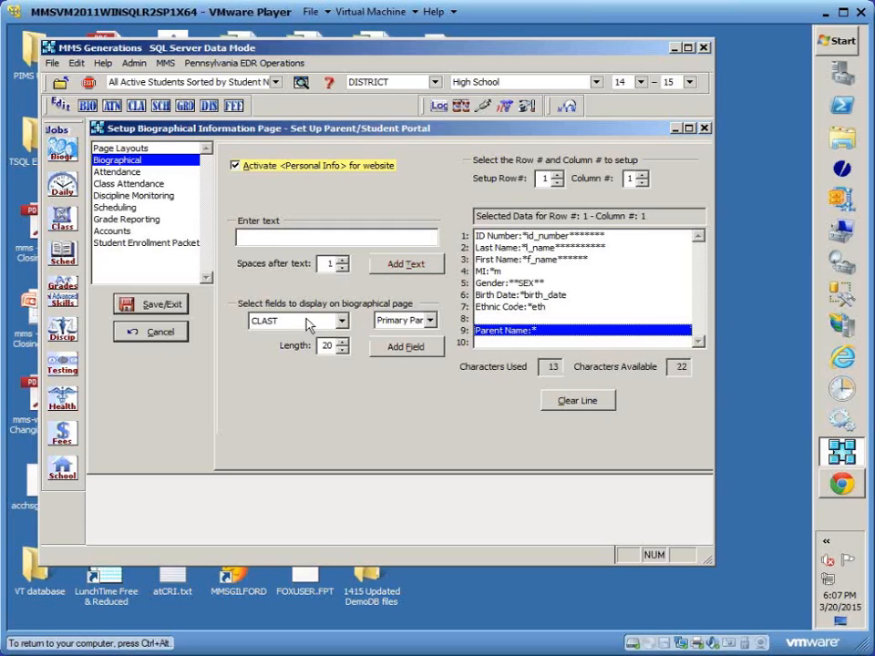
{"action": "left_click", "coordinate": [407, 348]}
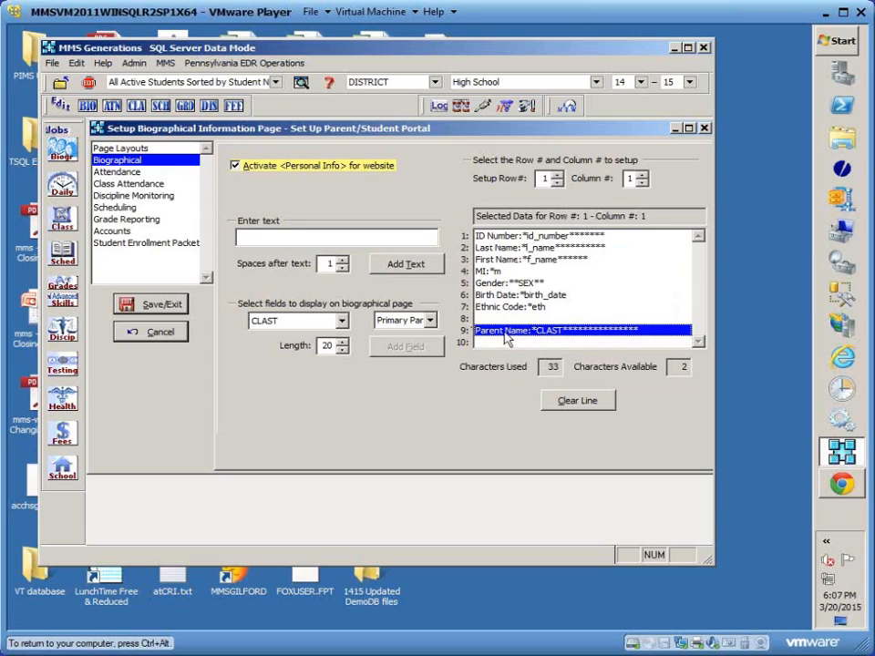
Review the blank line 8 and browse the other setup sections up to row 5, column 3
{"action": "left_click", "coordinate": [498, 318]}
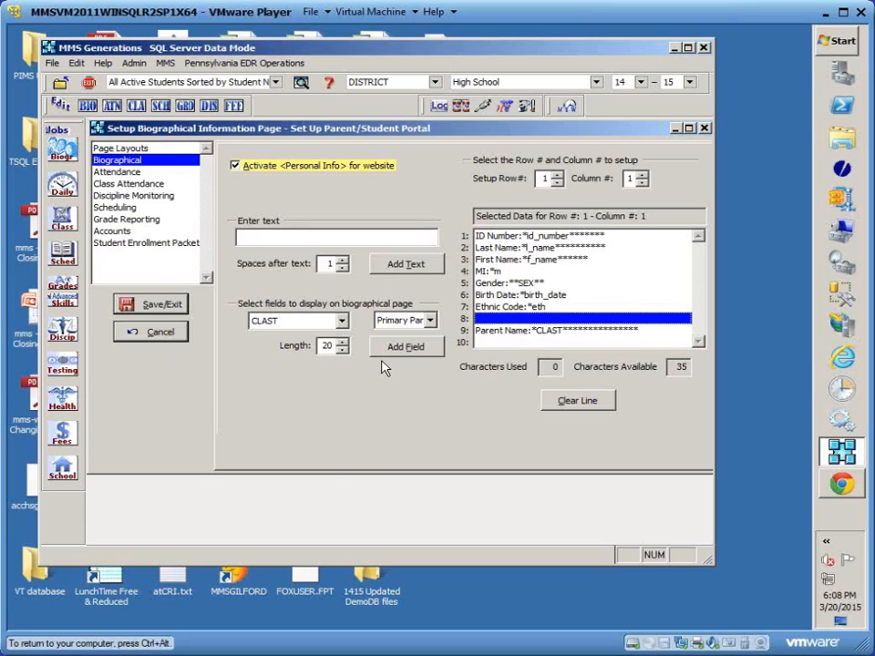
{"action": "left_click", "coordinate": [556, 175]}
{"action": "left_click", "coordinate": [557, 175]}
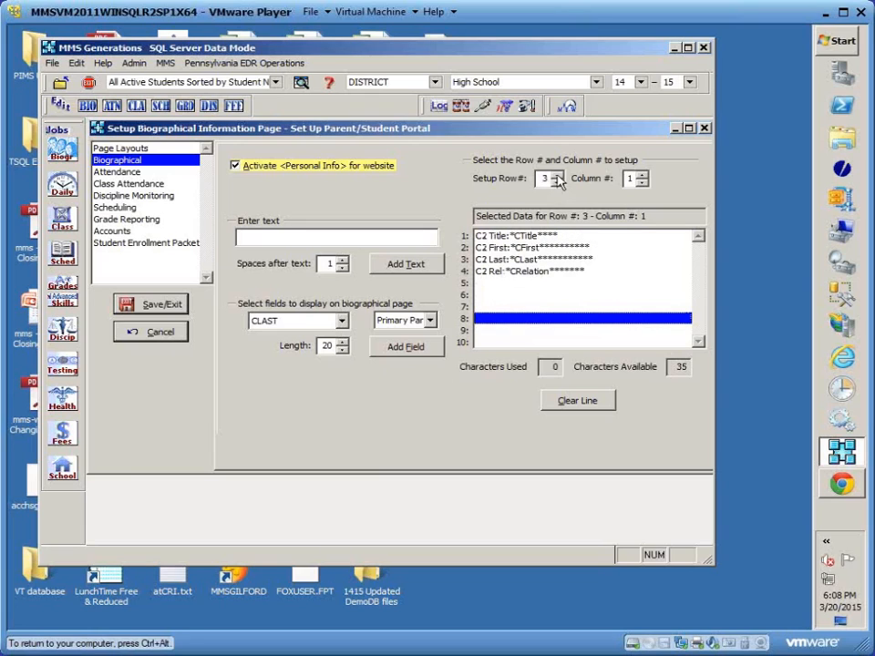
{"action": "left_click", "coordinate": [557, 175]}
{"action": "left_click", "coordinate": [557, 175]}
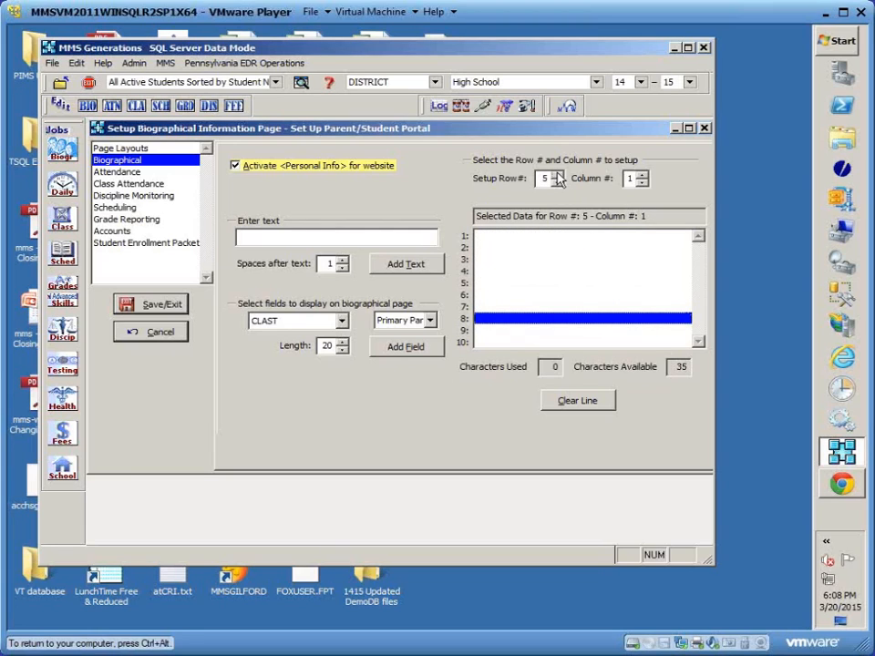
{"action": "left_click", "coordinate": [641, 175]}
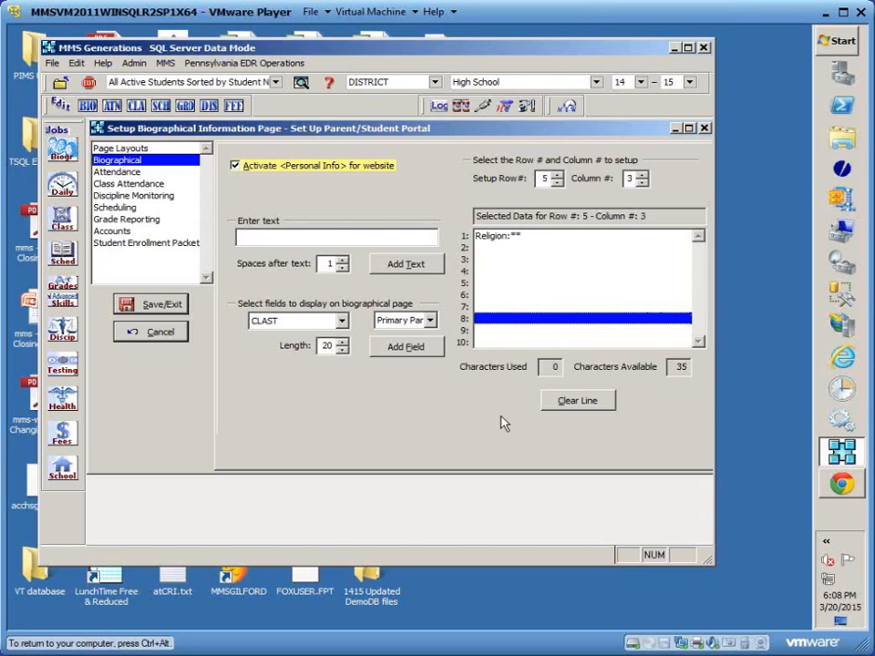